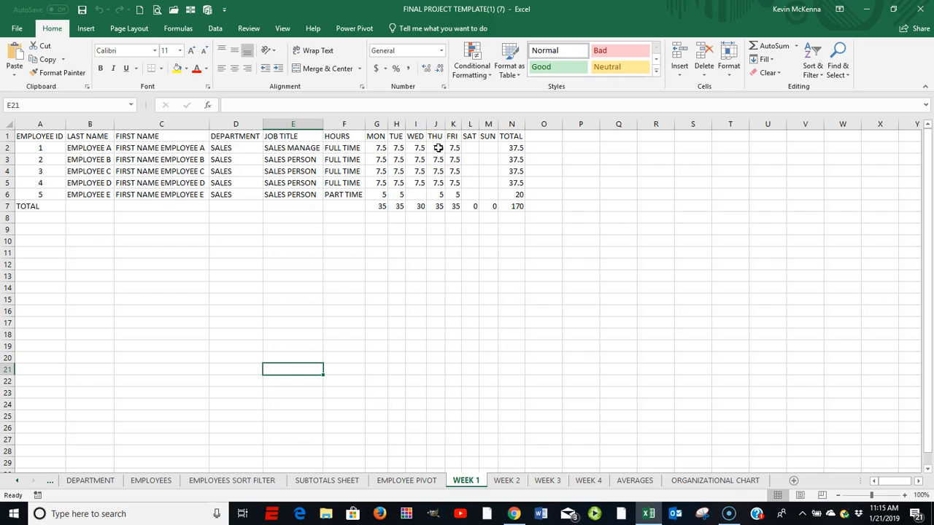
Step: Look through the WEEK 2, WEEK 3 and WEEK 4 timesheets and open the AVERAGES sheet
click(515, 482)
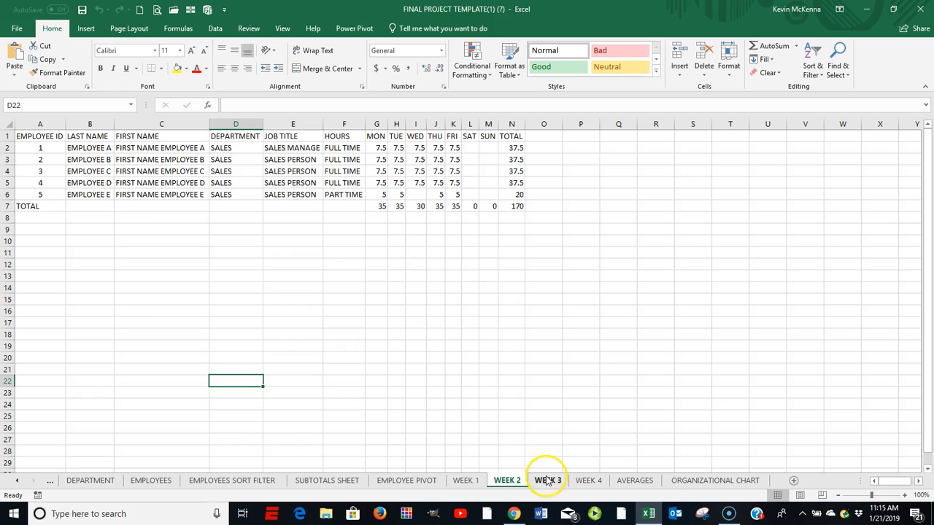
click(548, 480)
click(583, 481)
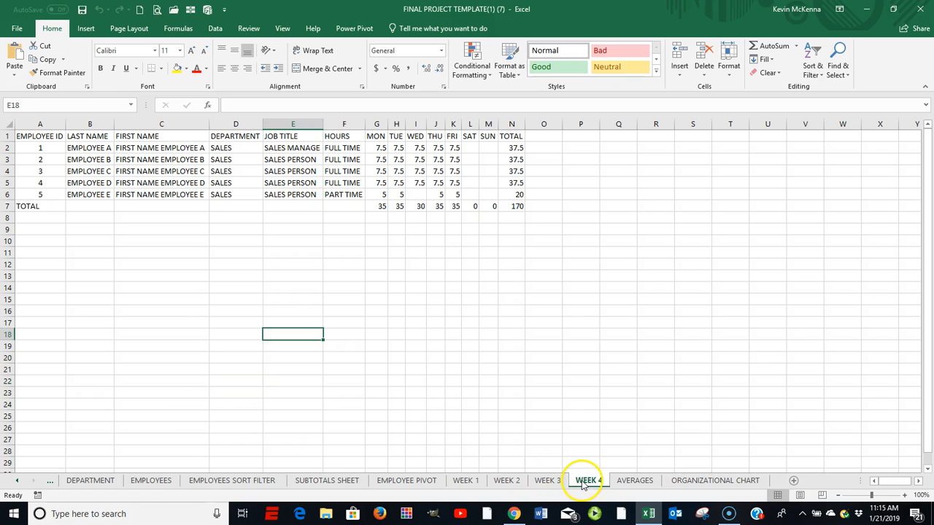
click(633, 482)
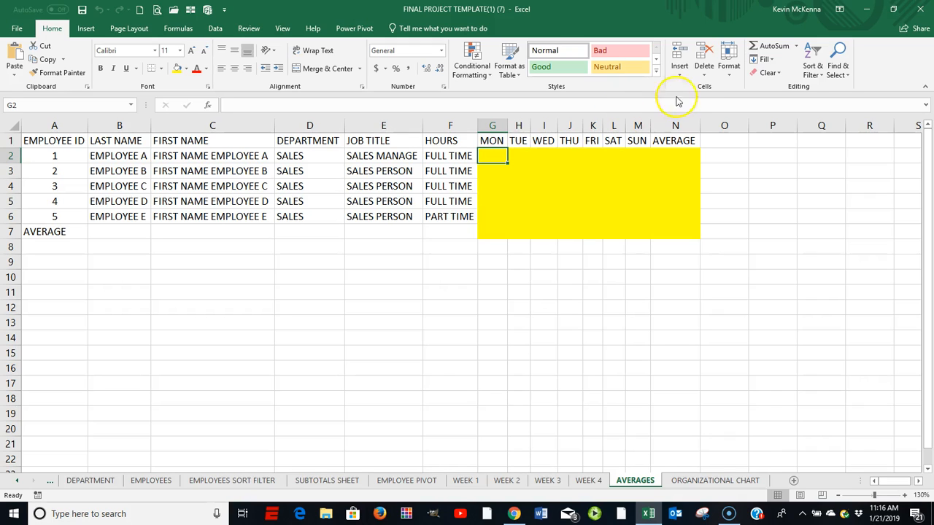
Step: Enter a 3D sum of cell G2 across the WEEK 1 to WEEK 4 sheets in G2 of the AVERAGES sheet
click(762, 48)
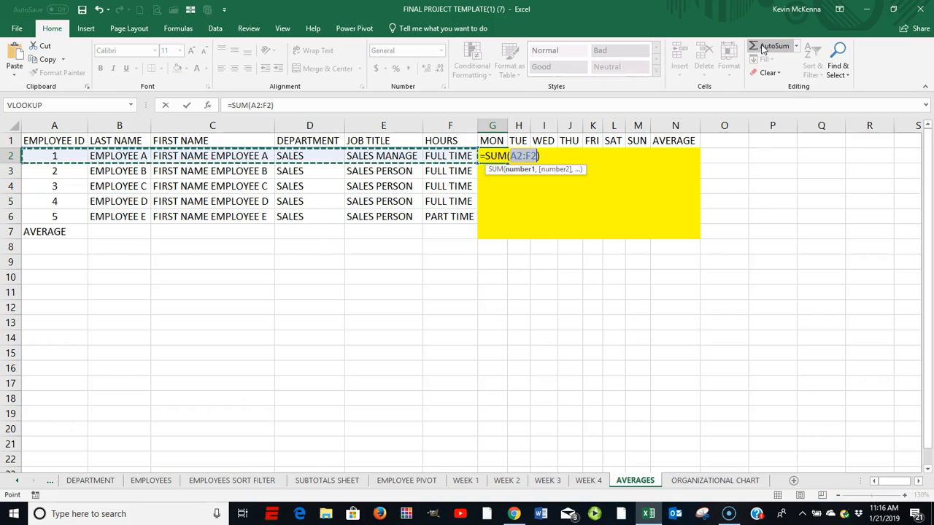
click(465, 481)
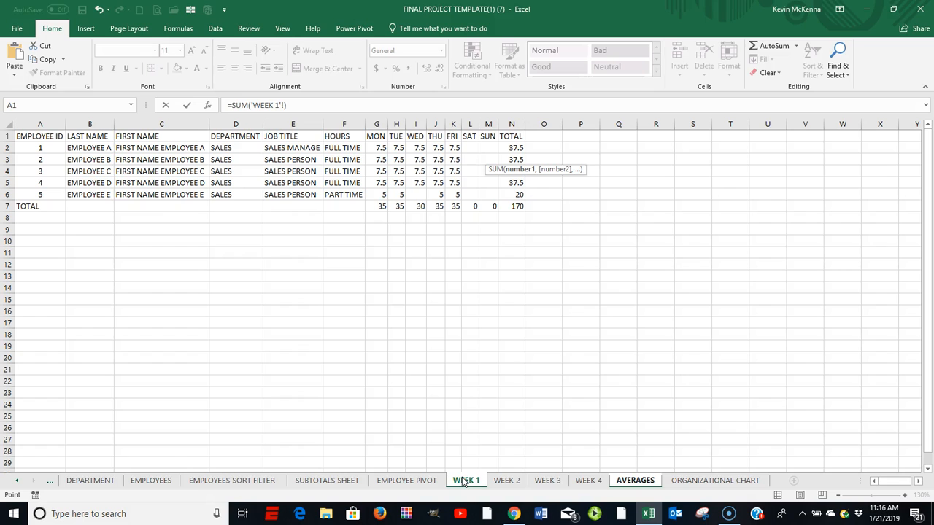
click(374, 148)
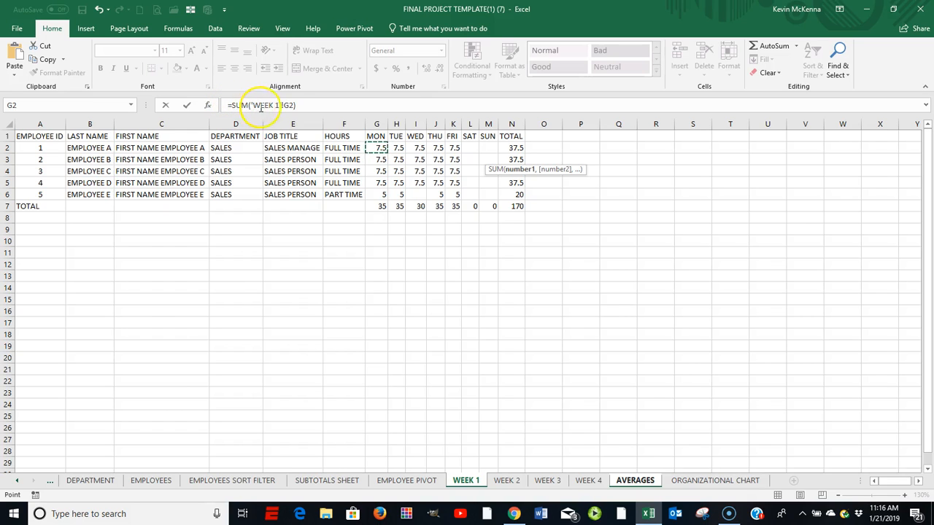
text())
shift+click(591, 481)
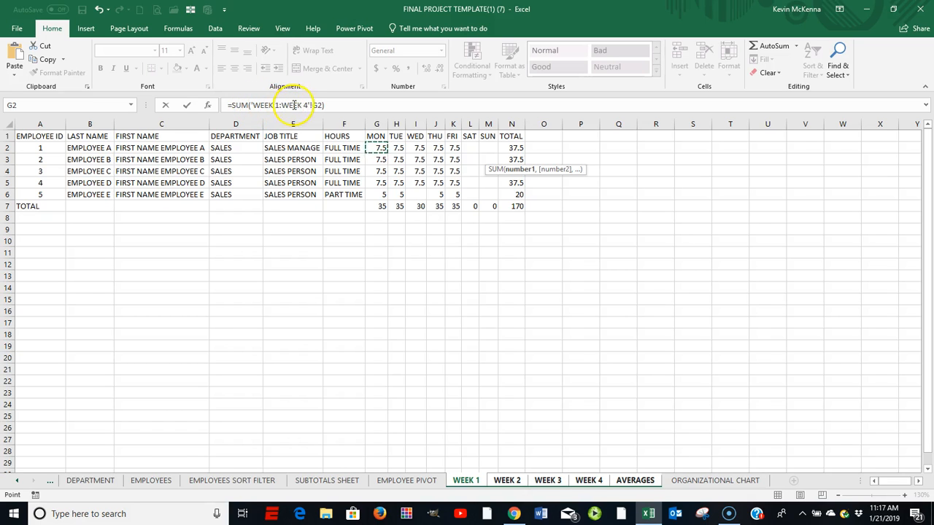
text())
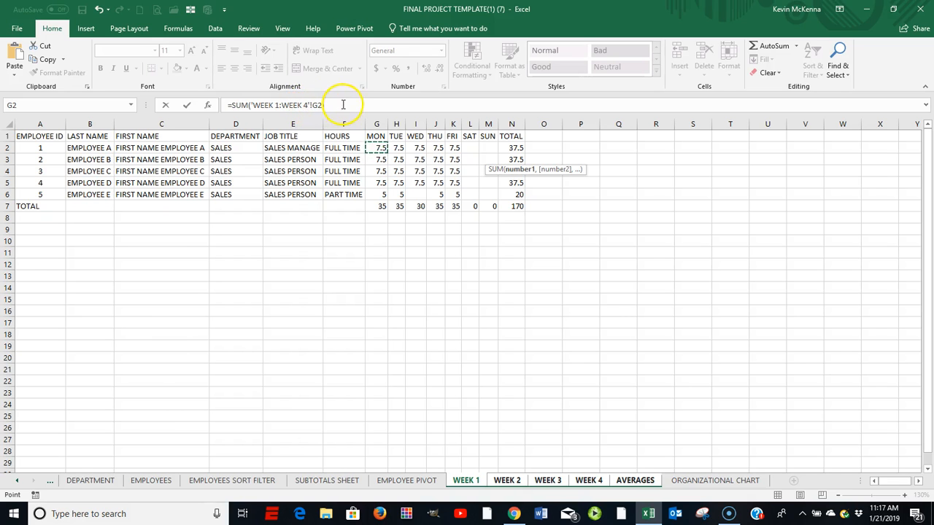
click(188, 108)
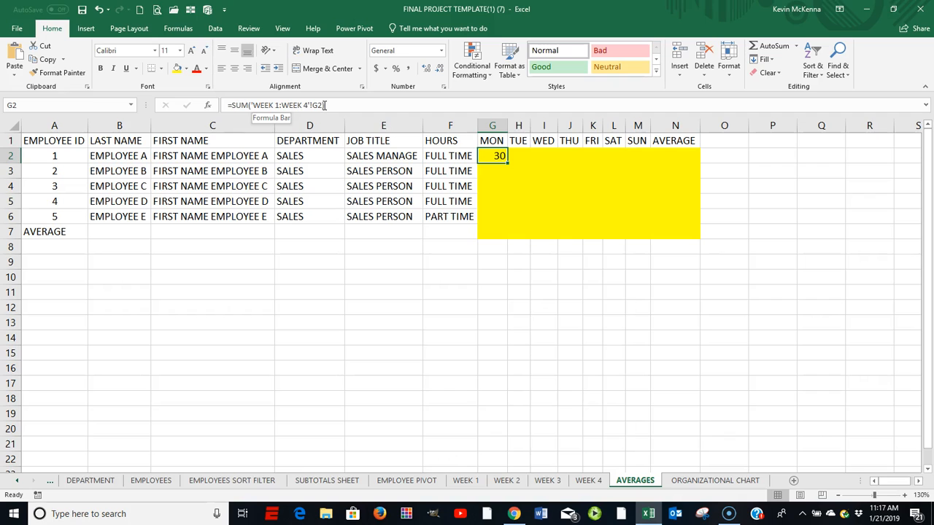
Step: Fill the sum formula from G2 through N7 and autofit the FRI column's width
key(ctrl+c)
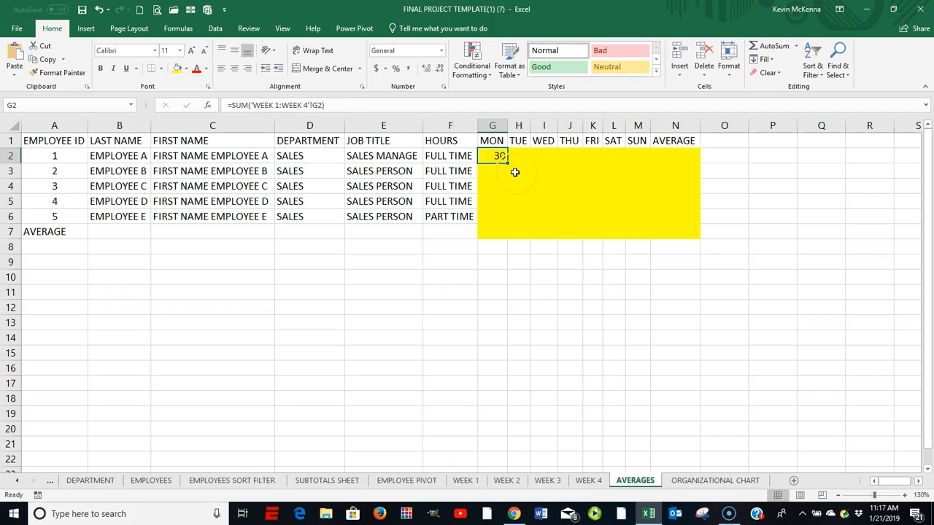
drag(509, 165, 706, 231)
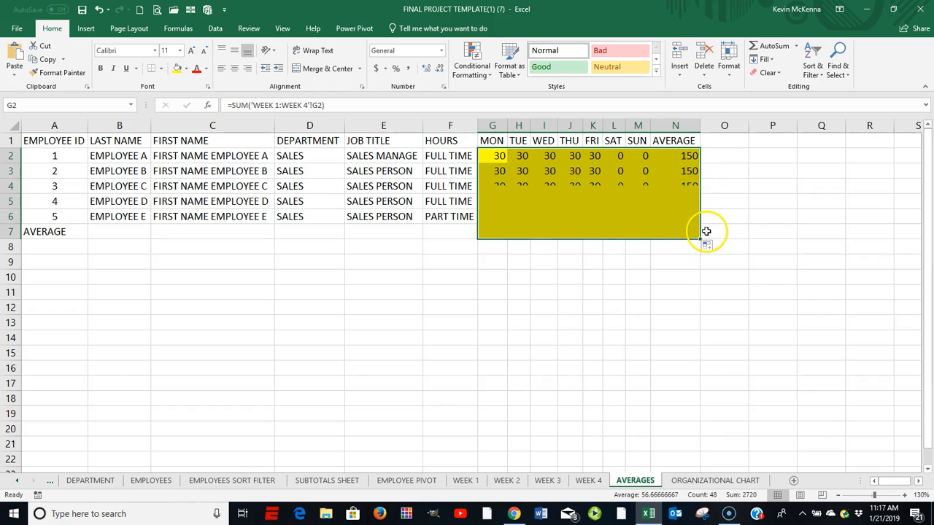
double_click(602, 121)
click(595, 230)
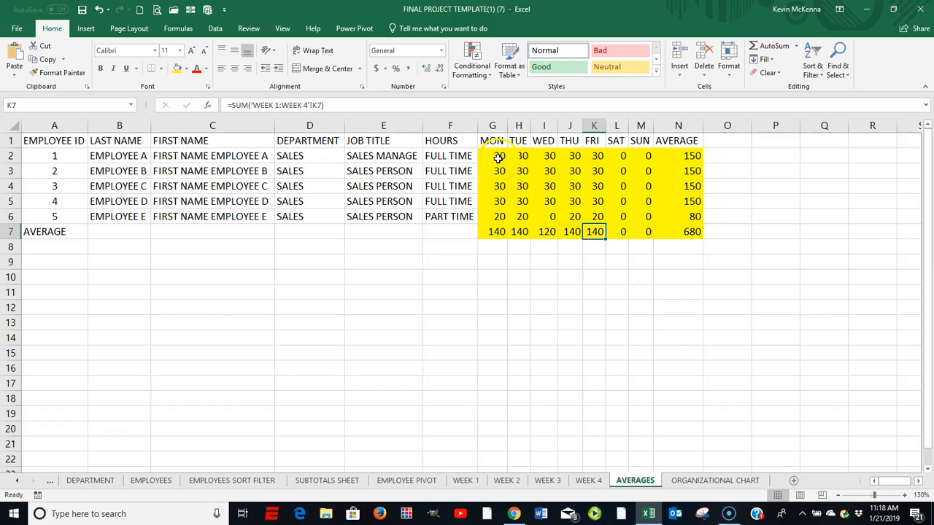
Step: Clear the sum formulas from the yellow range G2:N7
drag(498, 156, 684, 232)
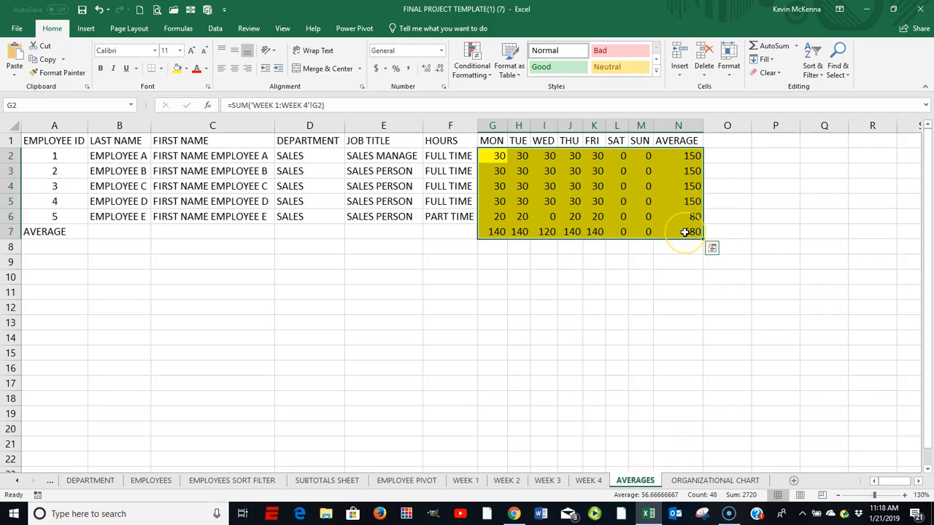
key(Delete)
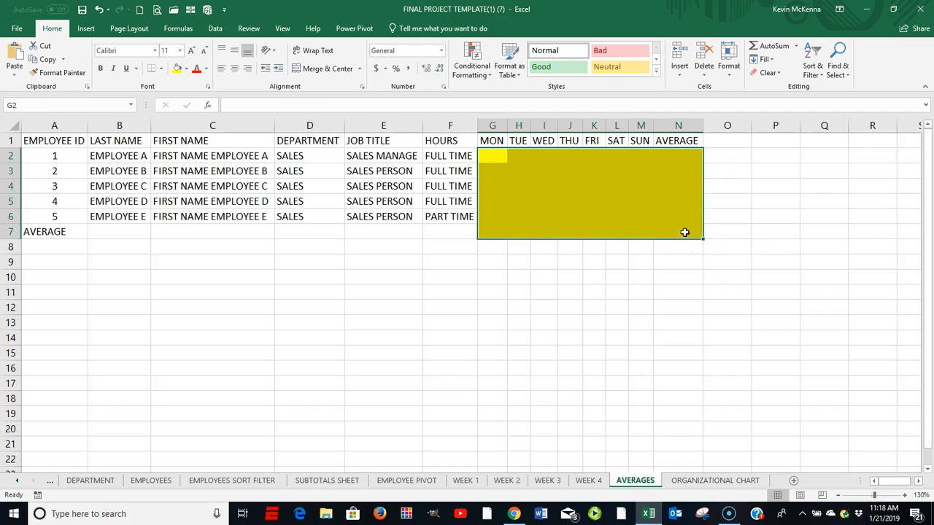
Step: Enter the formula =AVERAGE('WEEK 1:WEEK 4'!G2) in cell G2 of the AVERAGES sheet
click(502, 158)
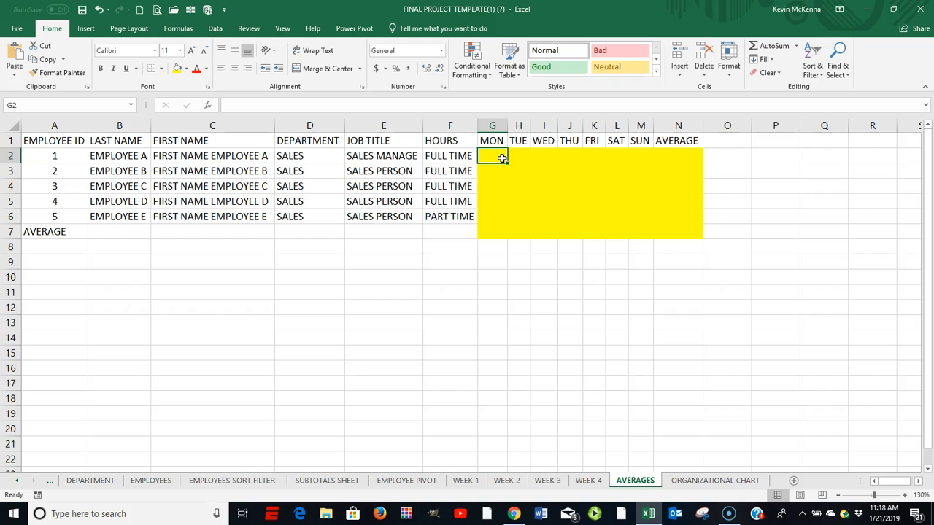
click(796, 48)
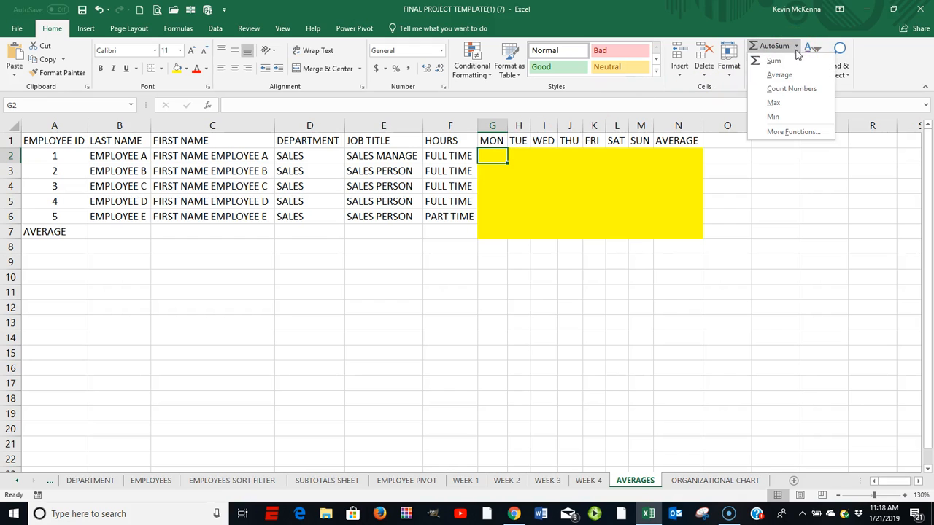
click(802, 75)
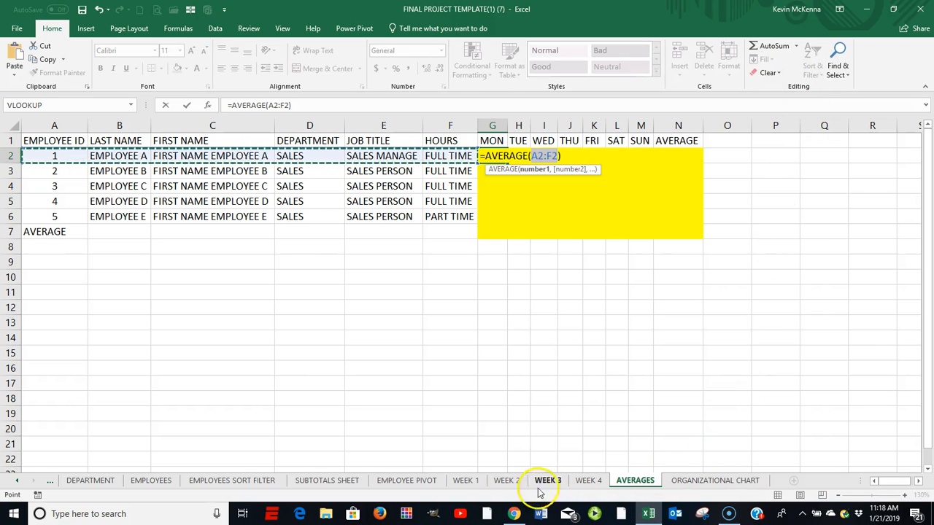
click(467, 481)
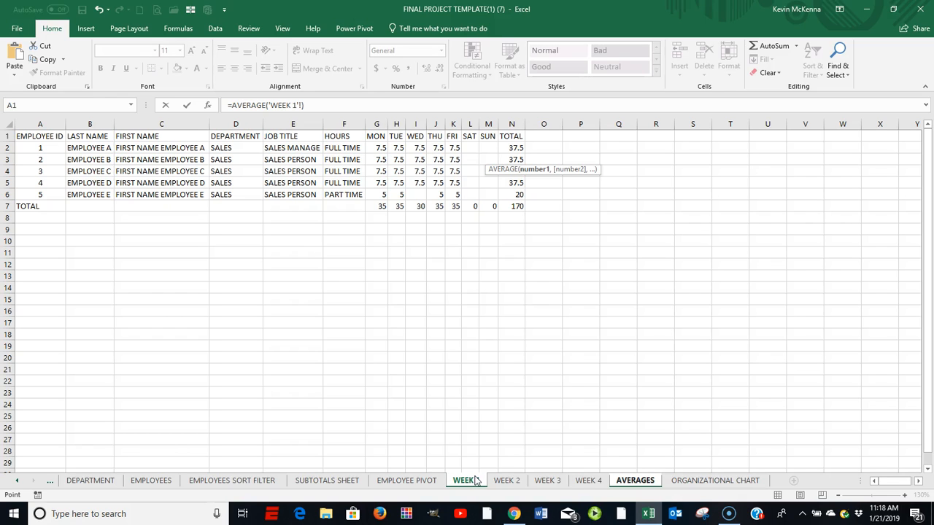
click(379, 148)
shift+click(595, 482)
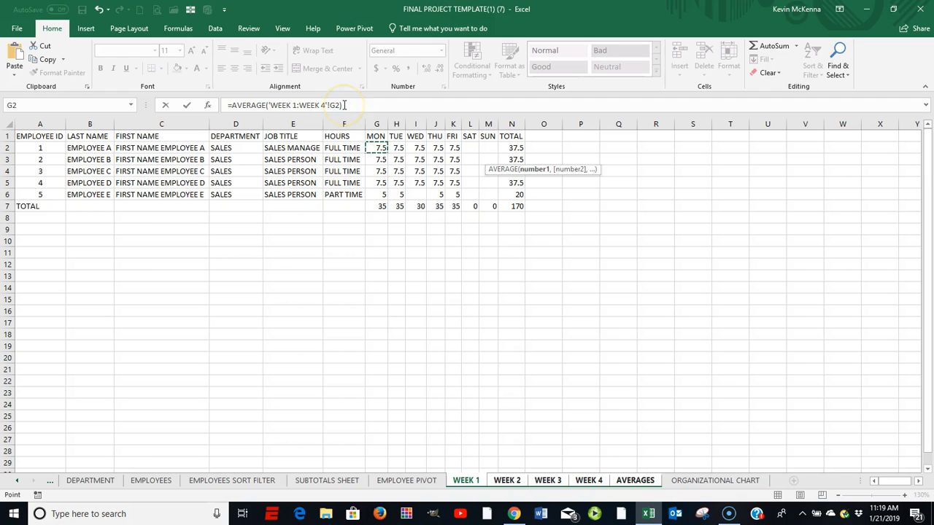
click(187, 107)
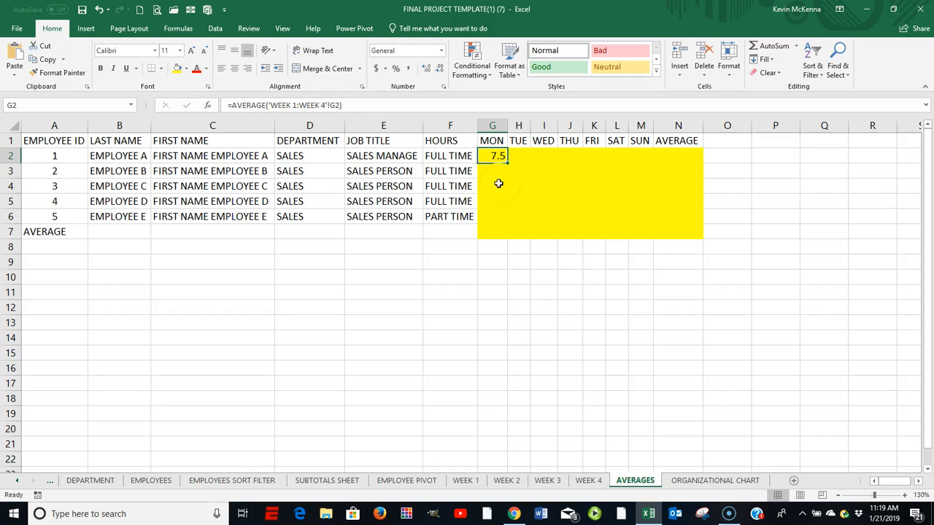
Step: Fill the average formula from G2 through N7 and autofit the SUN, SAT and WED columns
drag(508, 162, 705, 235)
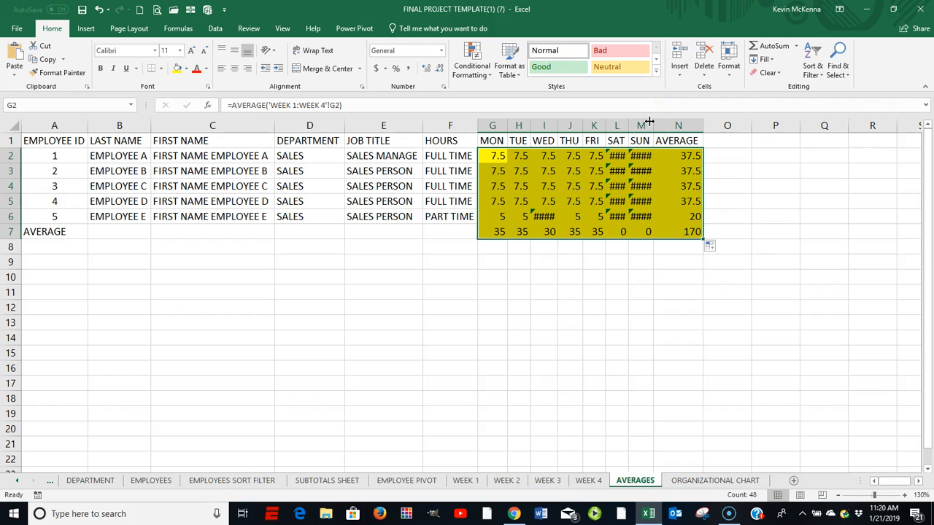
double_click(651, 120)
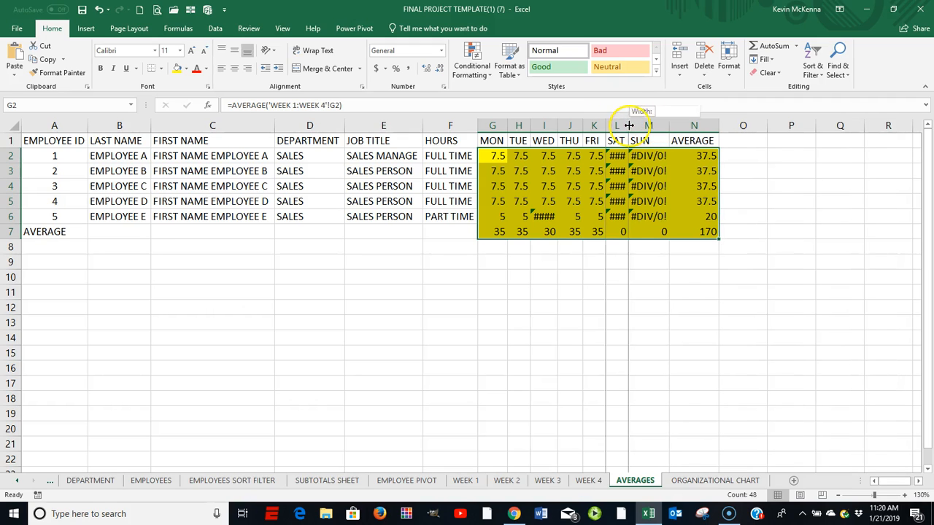
double_click(628, 124)
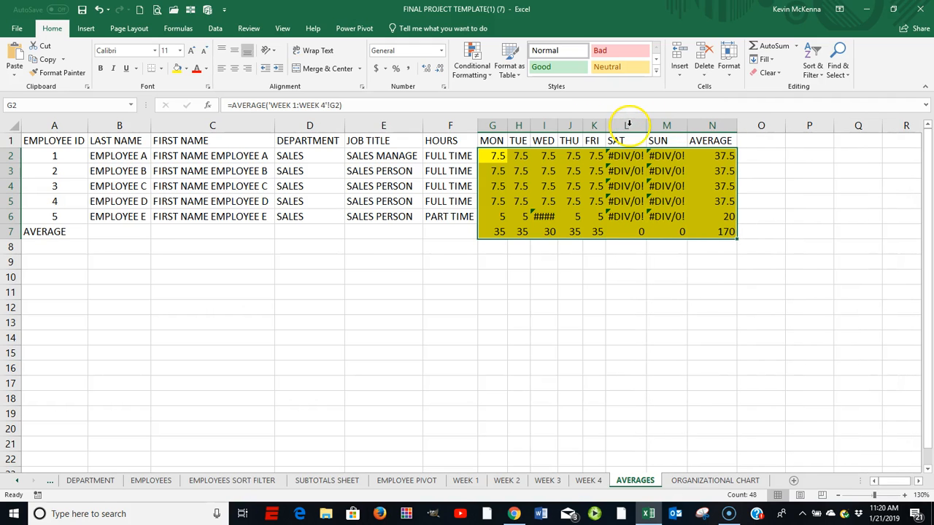
double_click(557, 125)
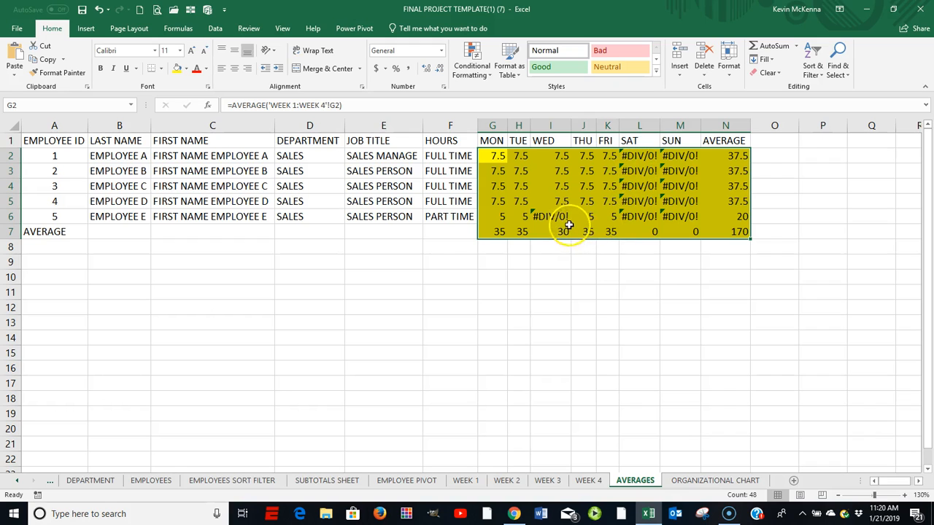
Step: Check the WEEK 4 hours, then wrap the AVERAGES sheet's G2 formula in IFERROR with " " as the value if error
click(589, 481)
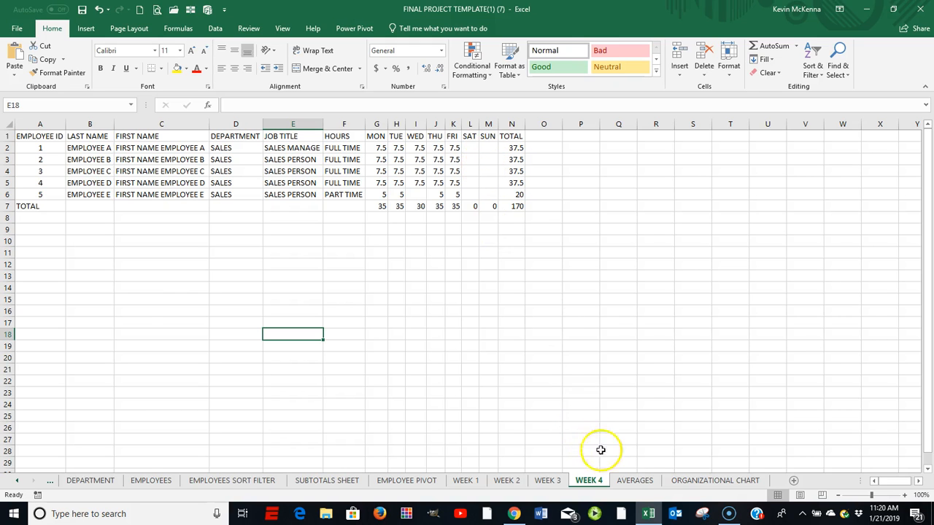
click(635, 481)
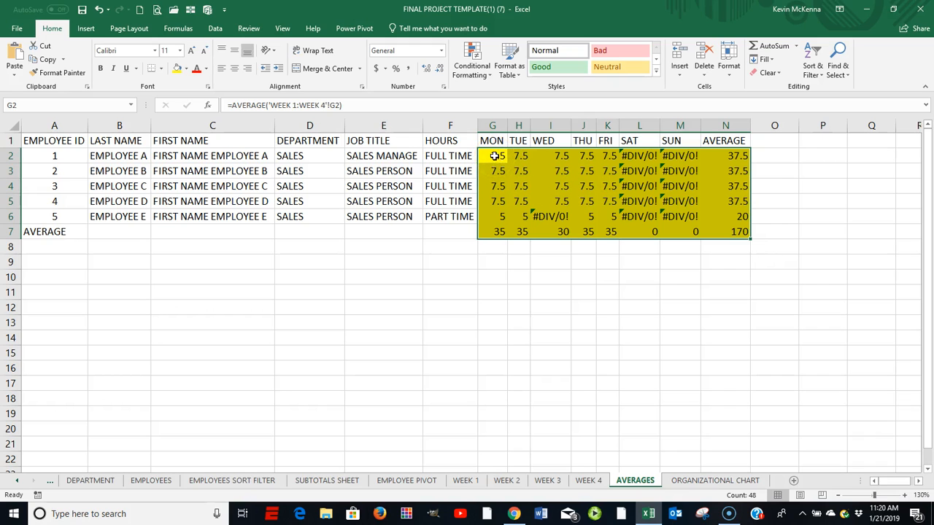
click(495, 155)
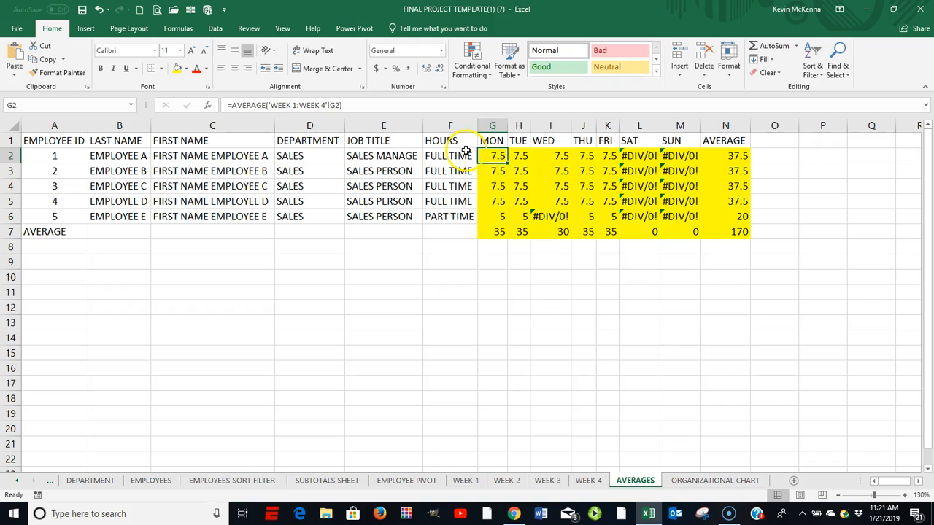
click(247, 105)
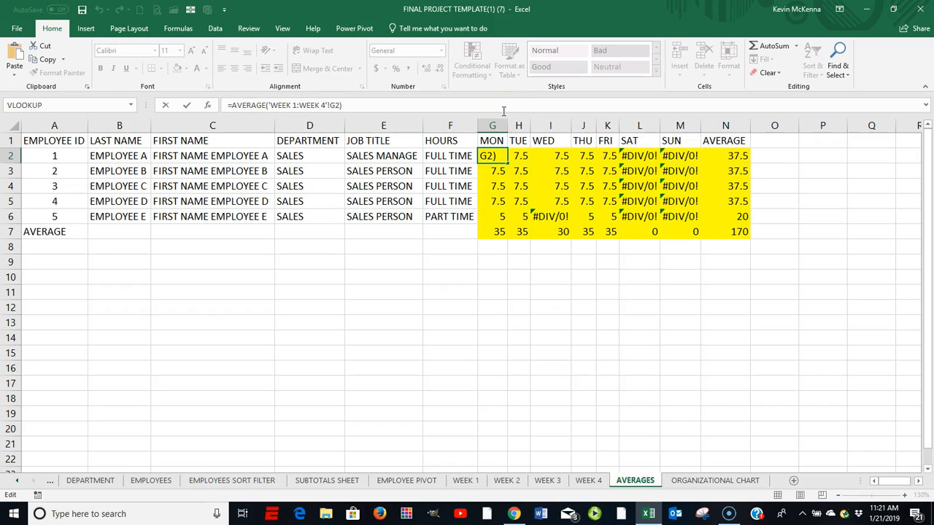
text(i)
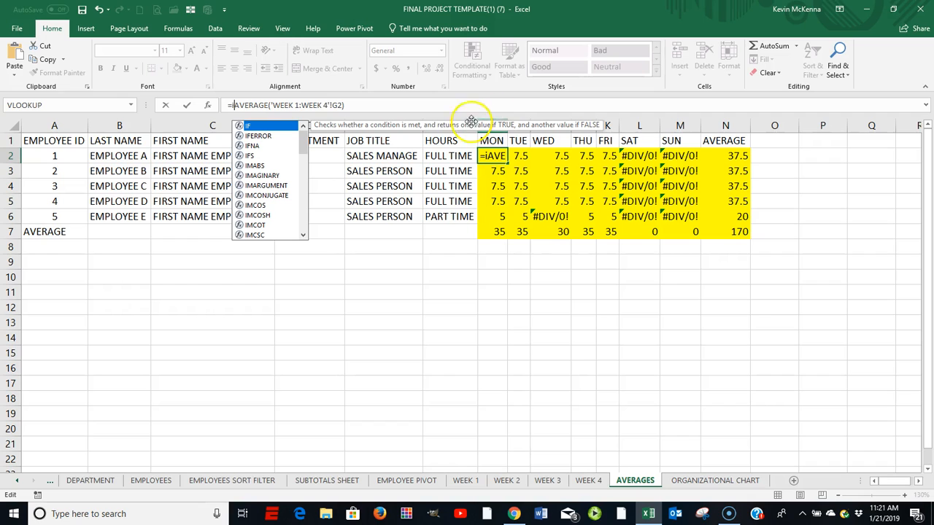
double_click(259, 136)
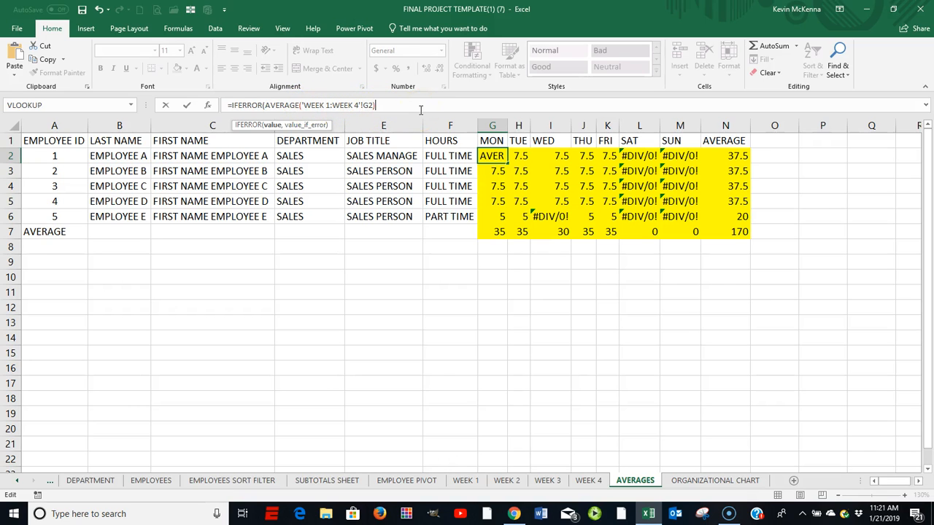
text(,)
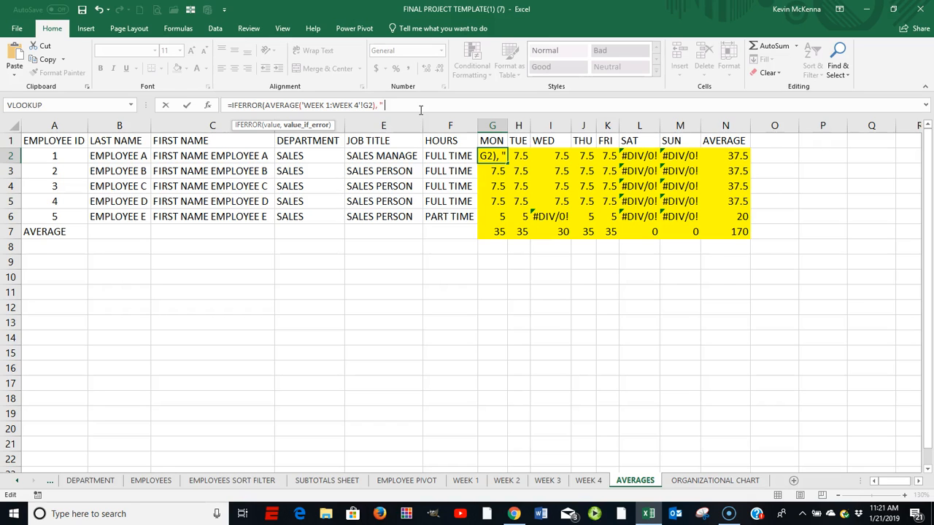
text(")
text())
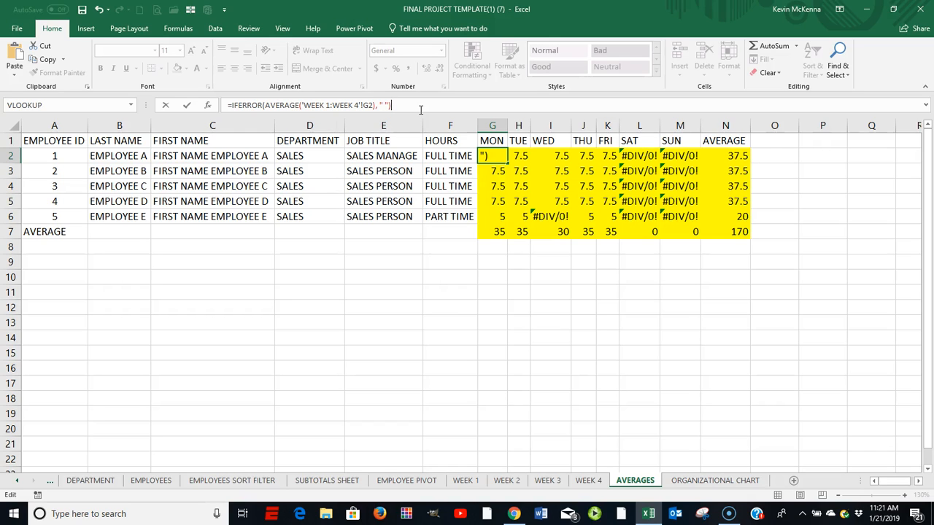
click(187, 105)
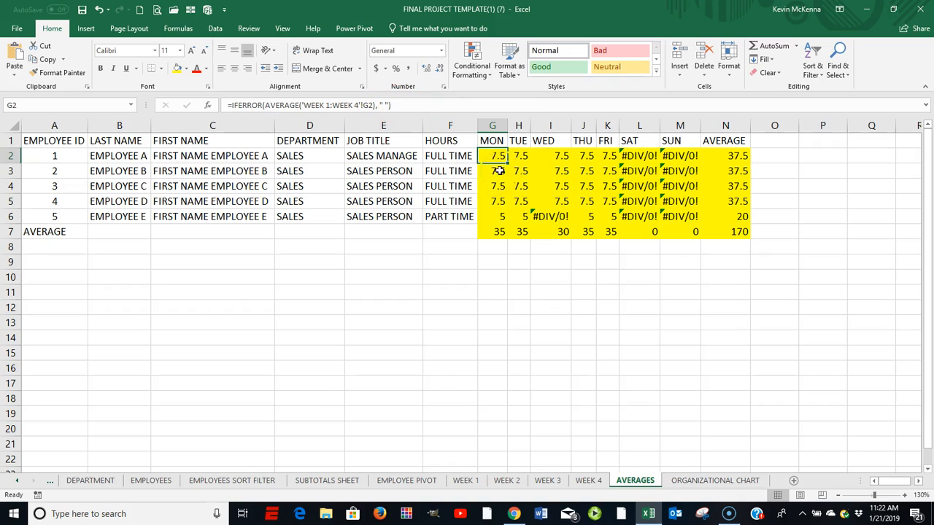
Step: Fill the IFERROR formula from G2 across to N2 and down through row 7
drag(506, 164, 729, 169)
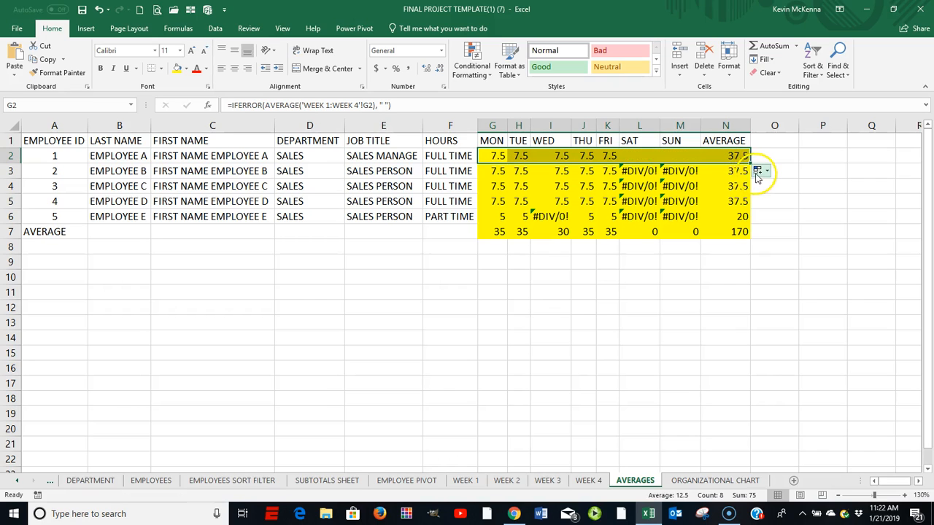
drag(749, 163, 751, 234)
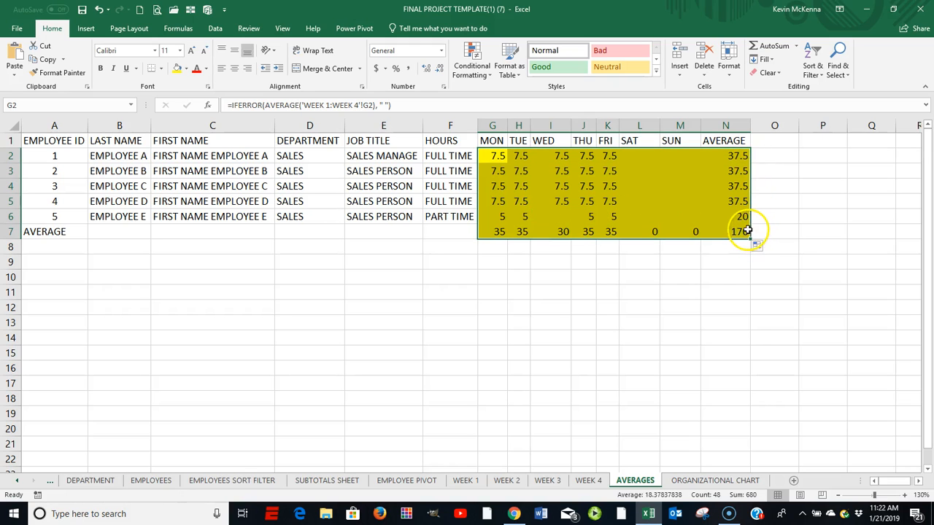
click(646, 213)
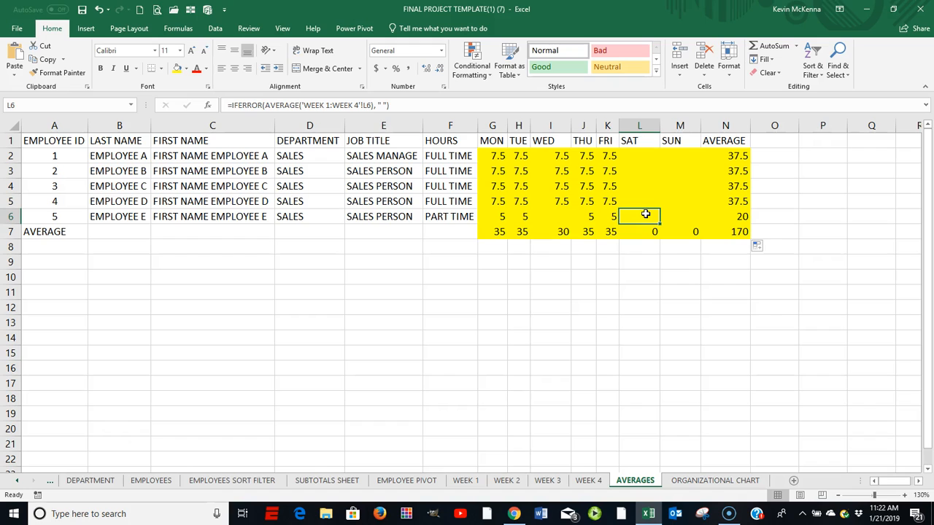